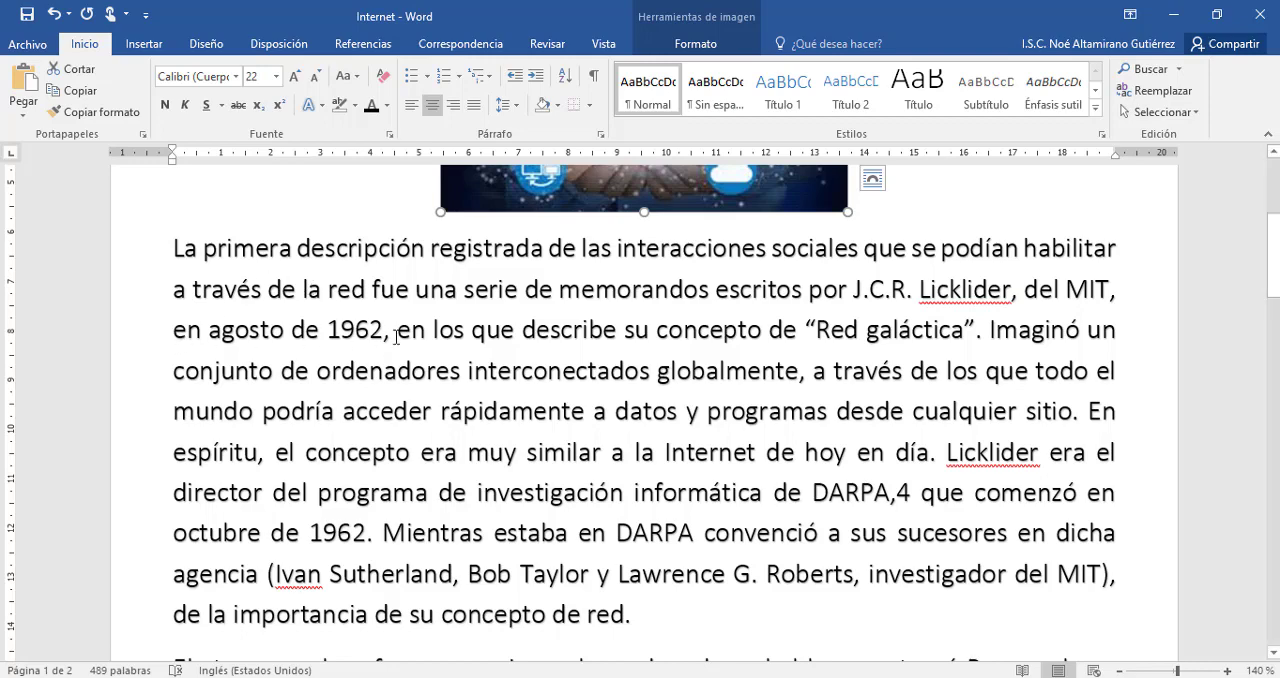
# Examine the key terms "memorandos", "1962", "Red galáctica" and "ordenadores" in the paragraph below the picture.
pyautogui.click(980, 330)
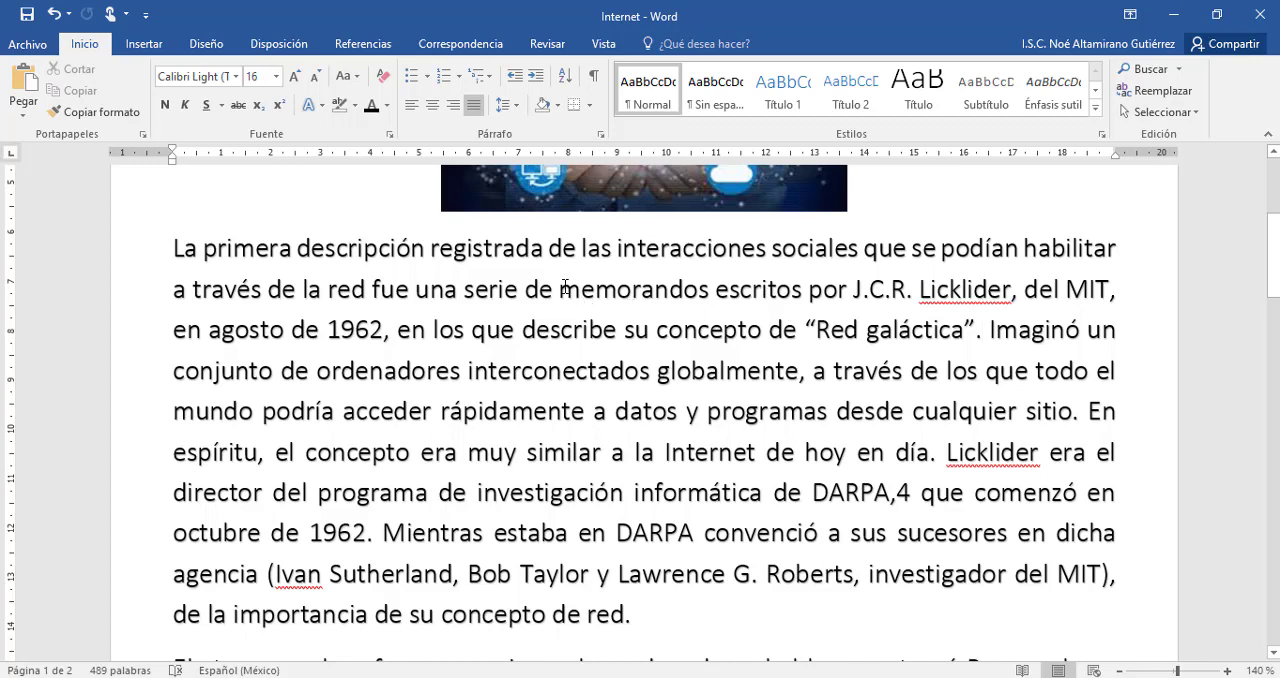
pyautogui.moveTo(558, 290); pyautogui.dragTo(712, 292)
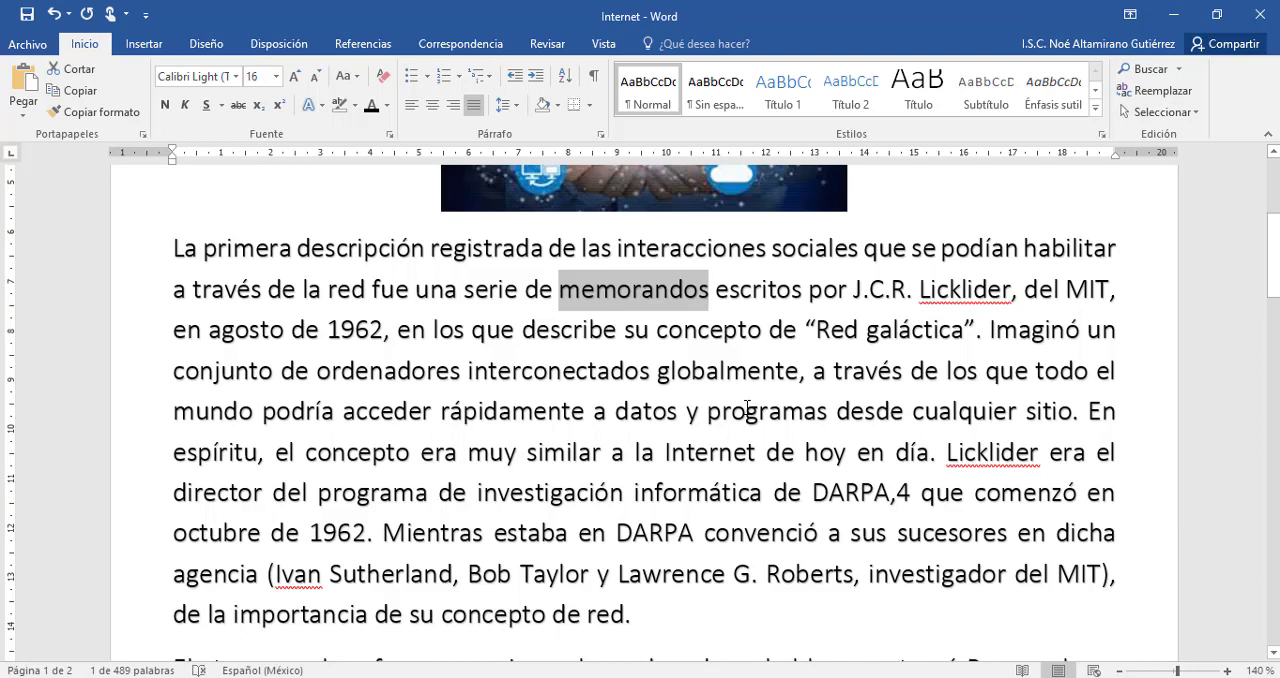
pyautogui.click(655, 292)
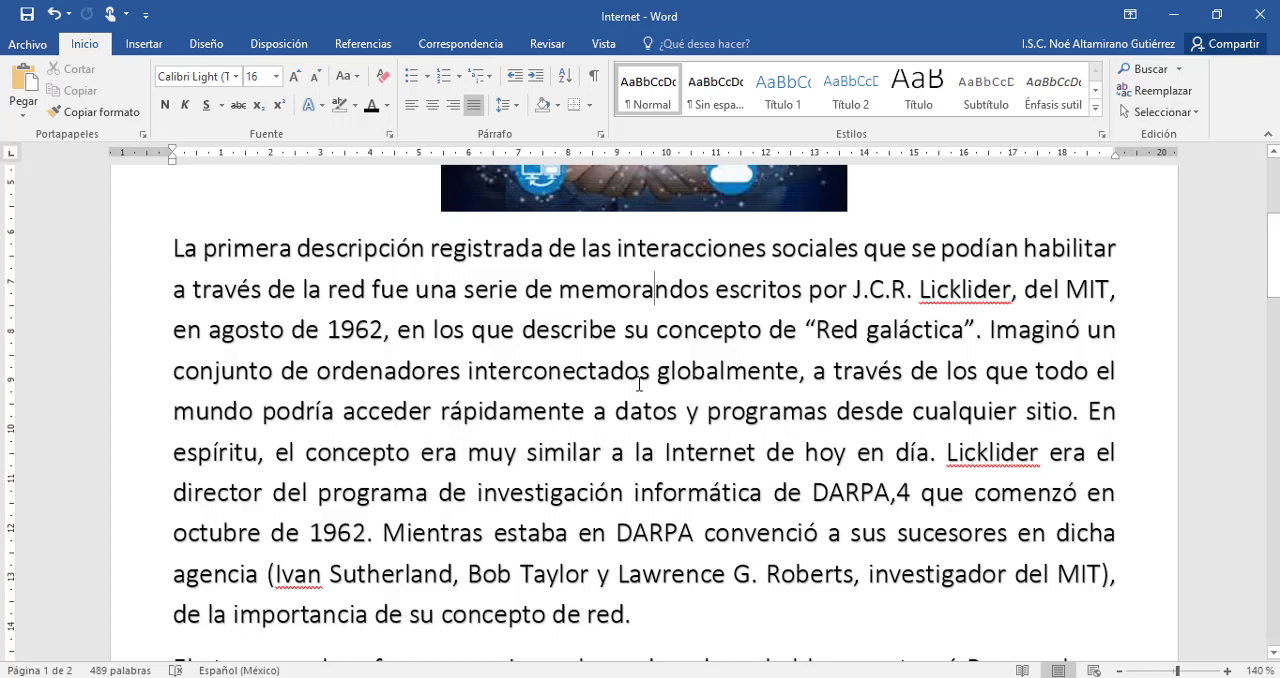
pyautogui.doubleClick(380, 330)
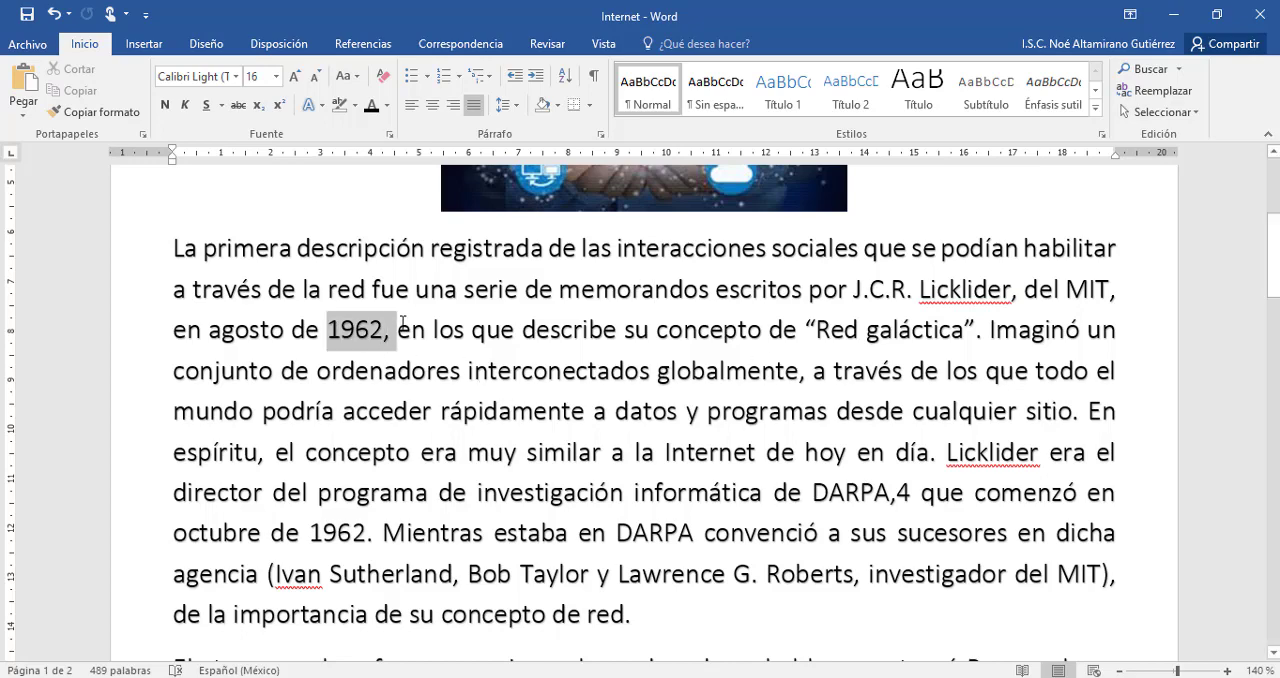
pyautogui.click(852, 370)
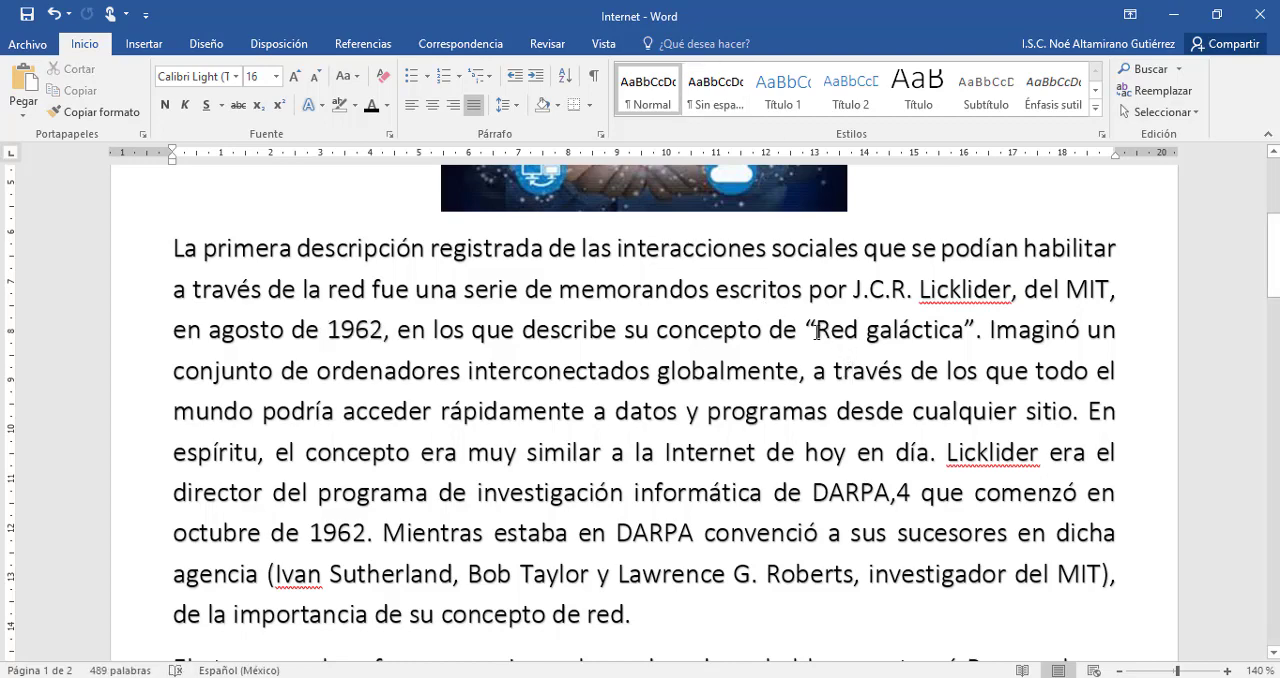
pyautogui.moveTo(816, 330); pyautogui.dragTo(963, 330)
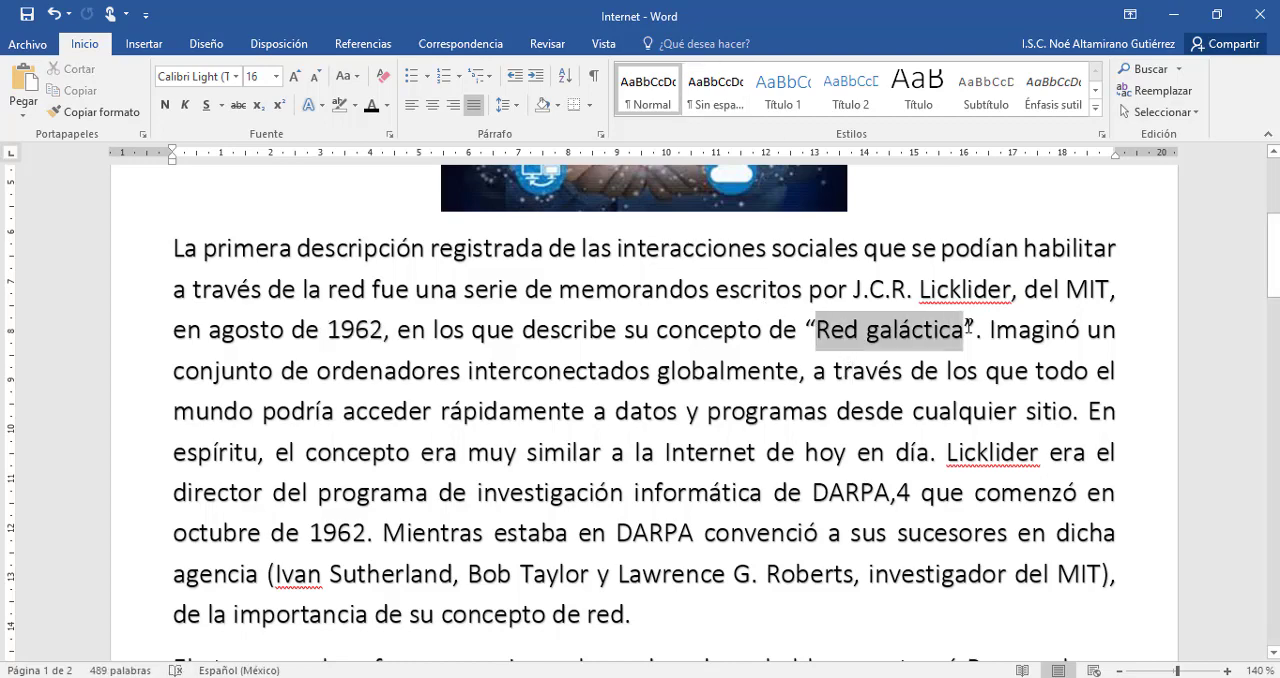
pyautogui.click(841, 532)
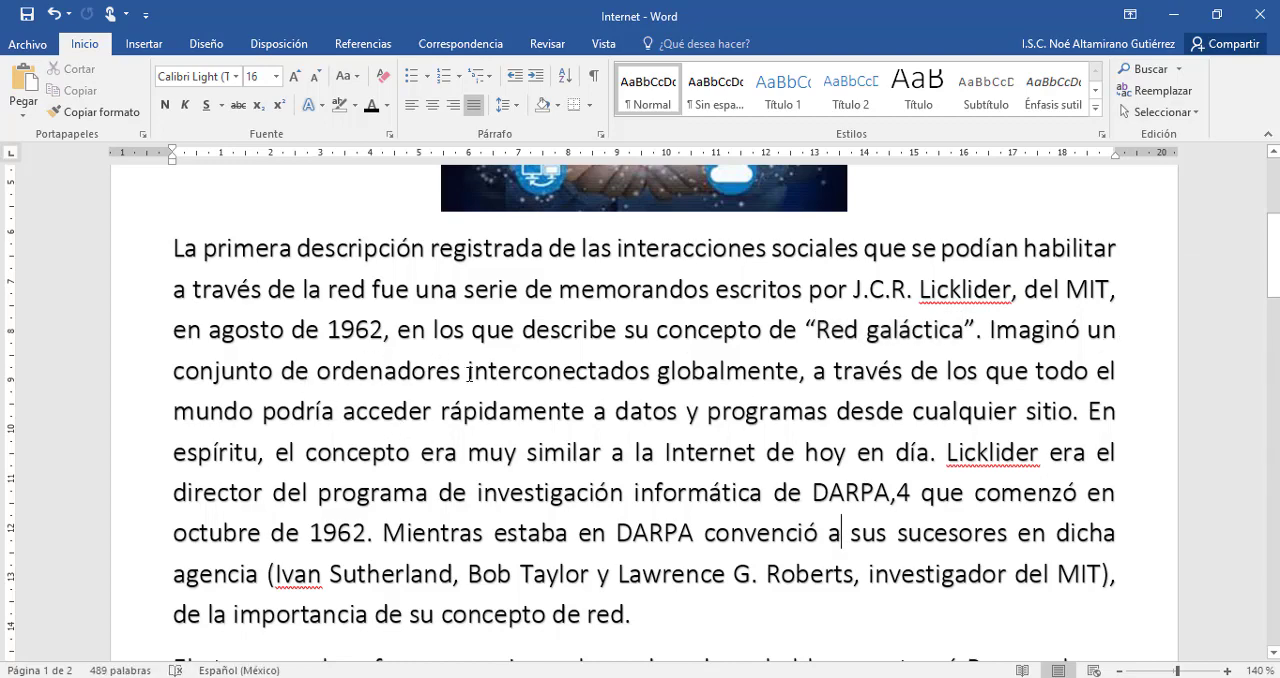
pyautogui.moveTo(457, 374); pyautogui.dragTo(317, 373)
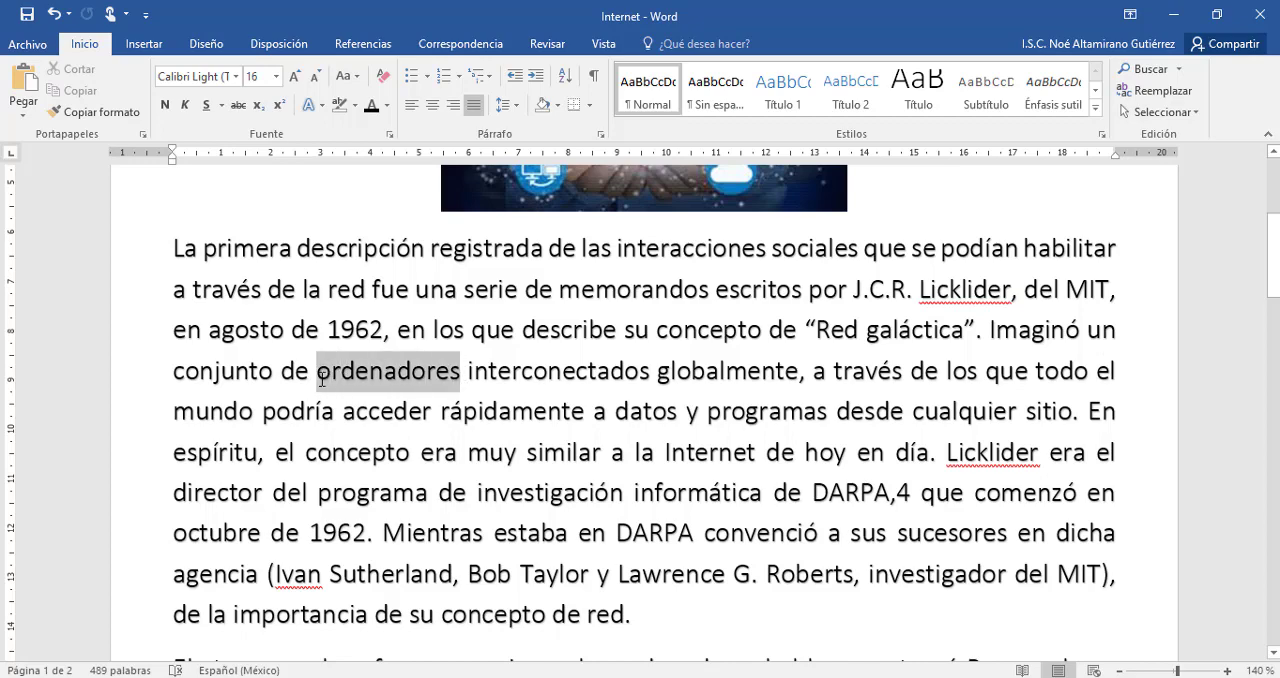
pyautogui.click(507, 458)
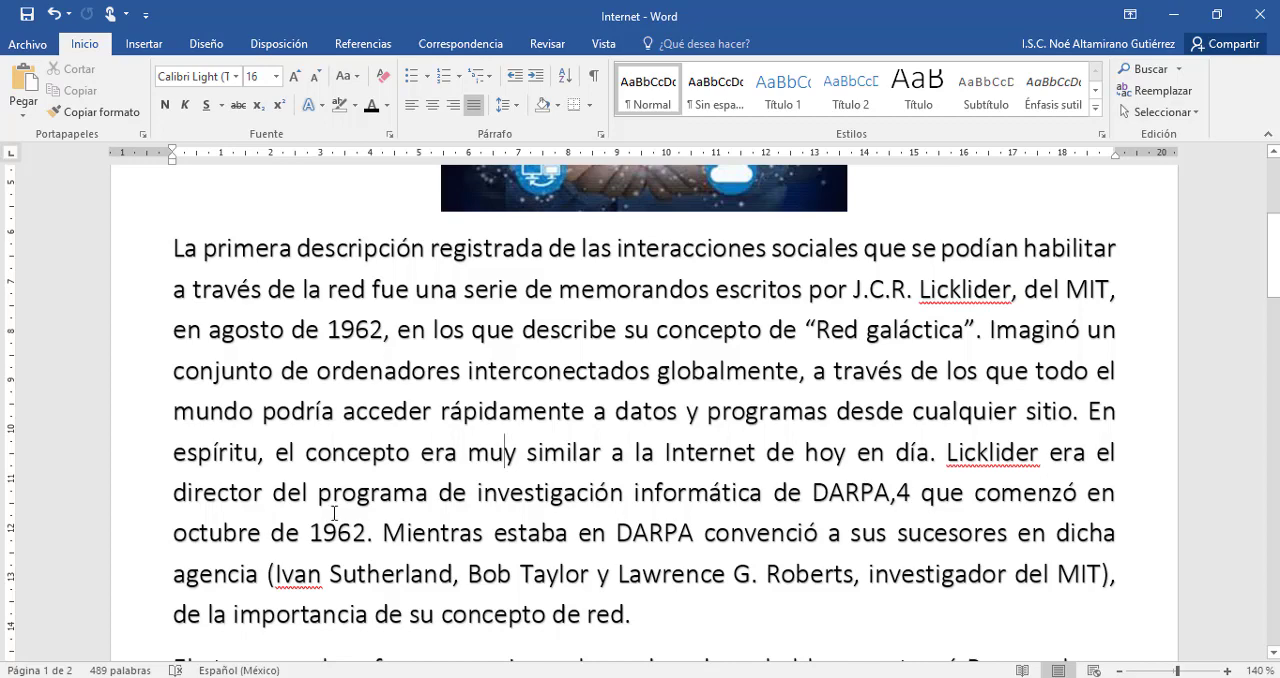
# Delete the stray "4" after "DARPA," in the first paragraph.
pyautogui.scroll(-3, 334, 513)
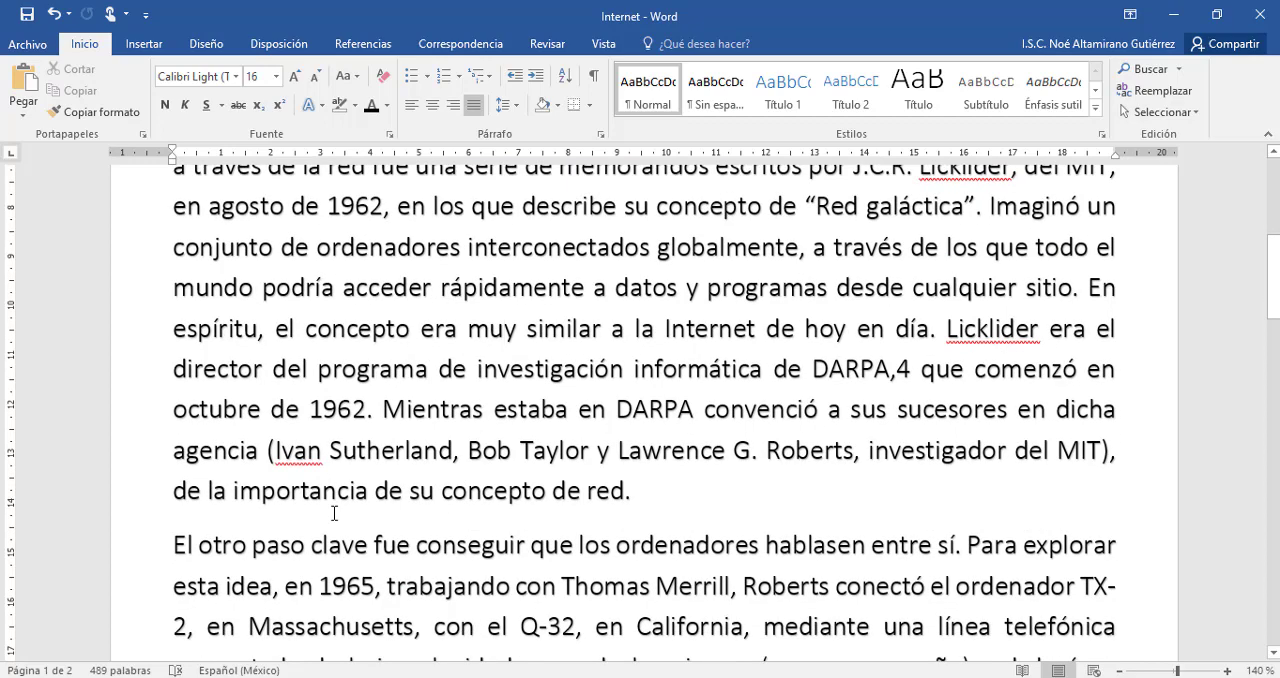
pyautogui.click(914, 370)
pyautogui.press('BackSpace')
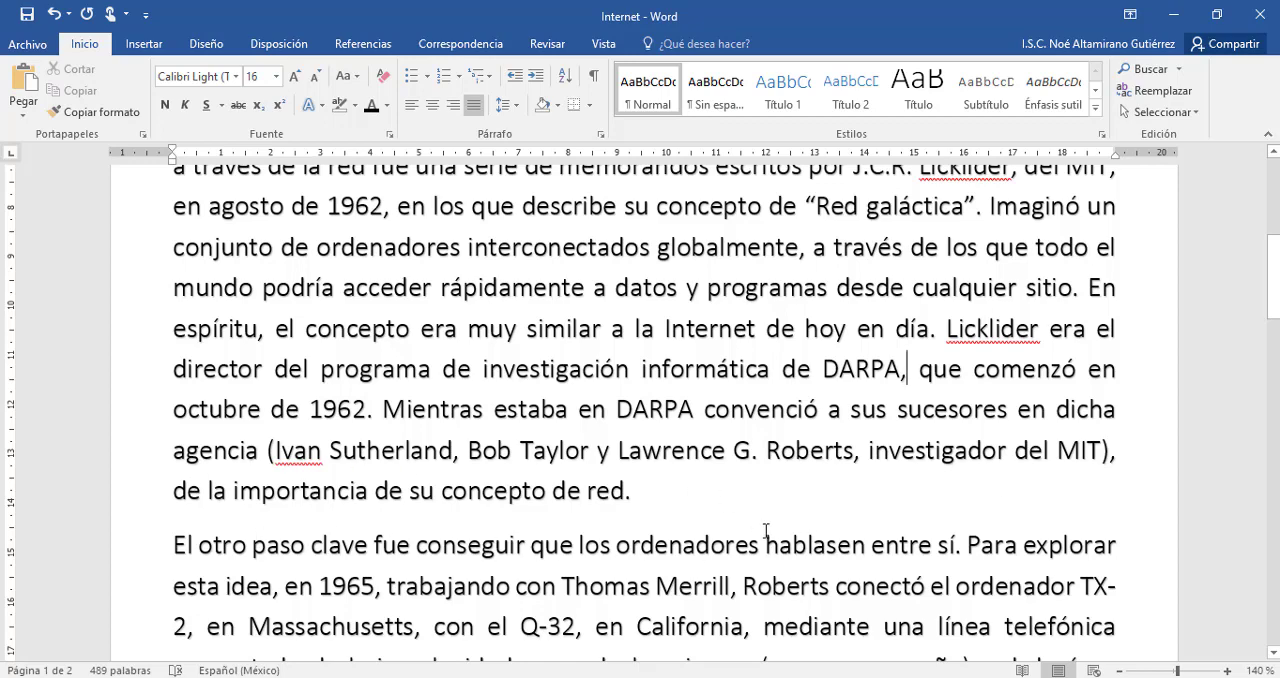
# Delete the sentence beginning "En espíritu, el concepto" and everything before "J.C.R. Licklider" in the paragraph, including the picture above it.
pyautogui.scroll(2, 766, 530)
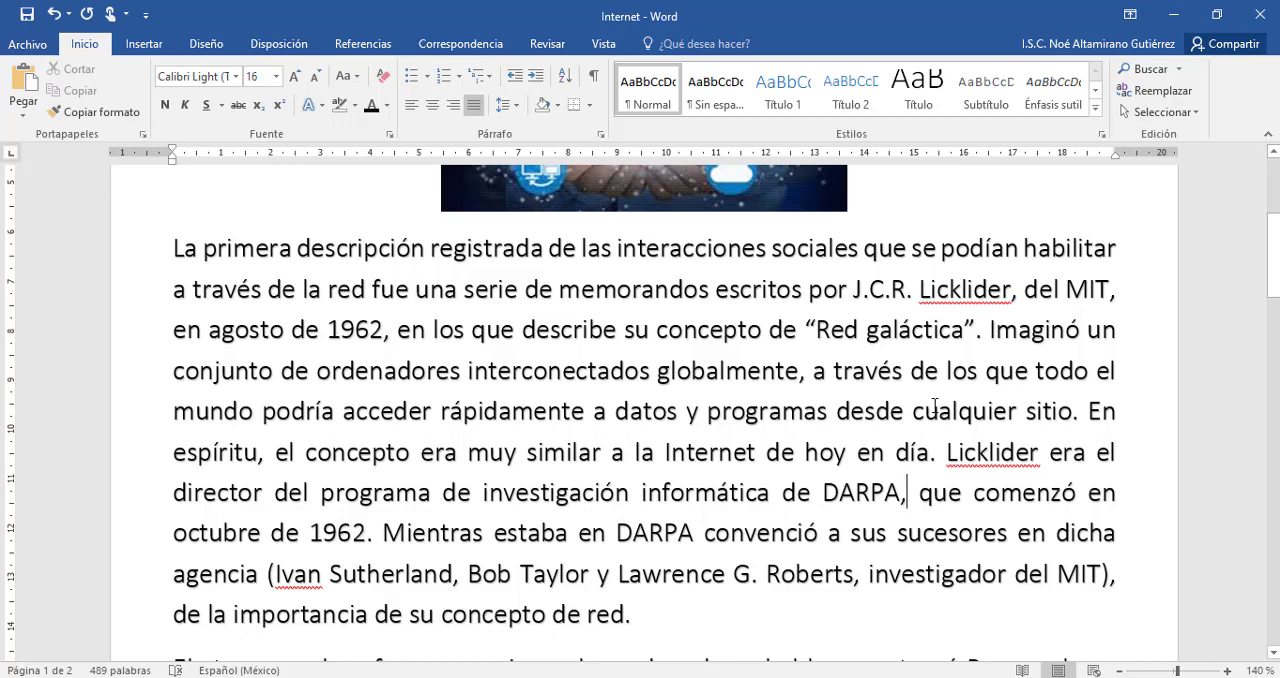
pyautogui.moveTo(1089, 410); pyautogui.dragTo(935, 462)
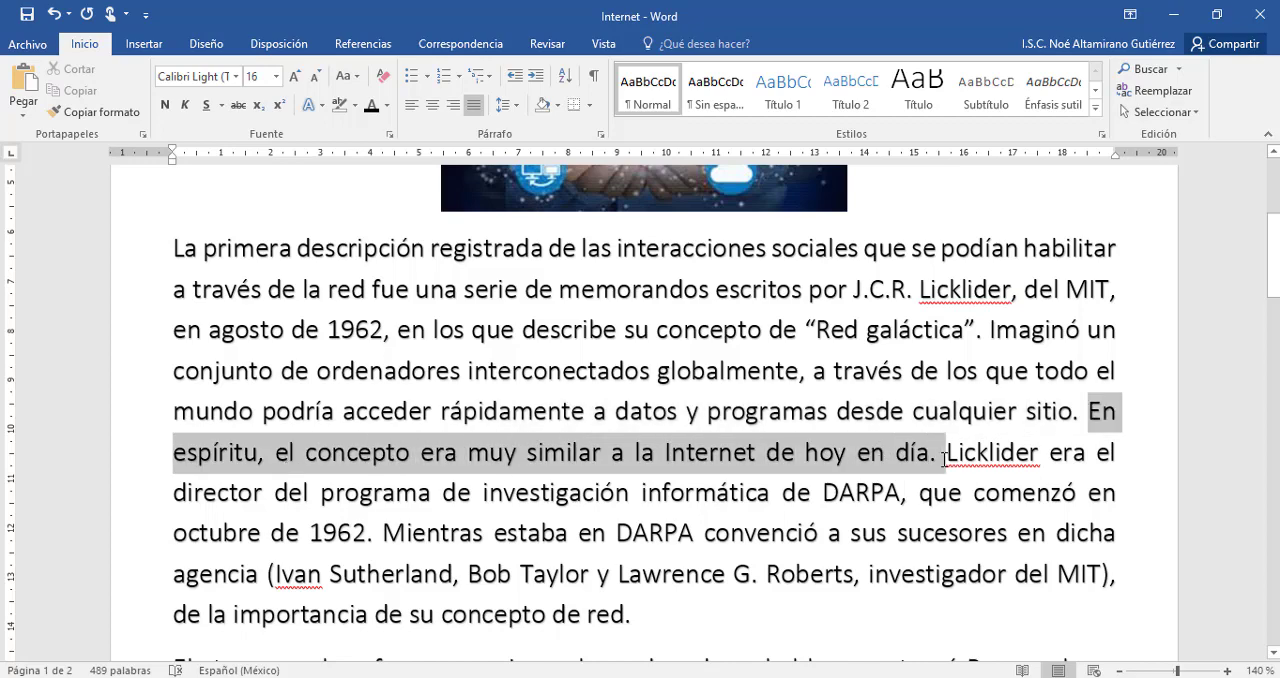
pyautogui.press('Delete')
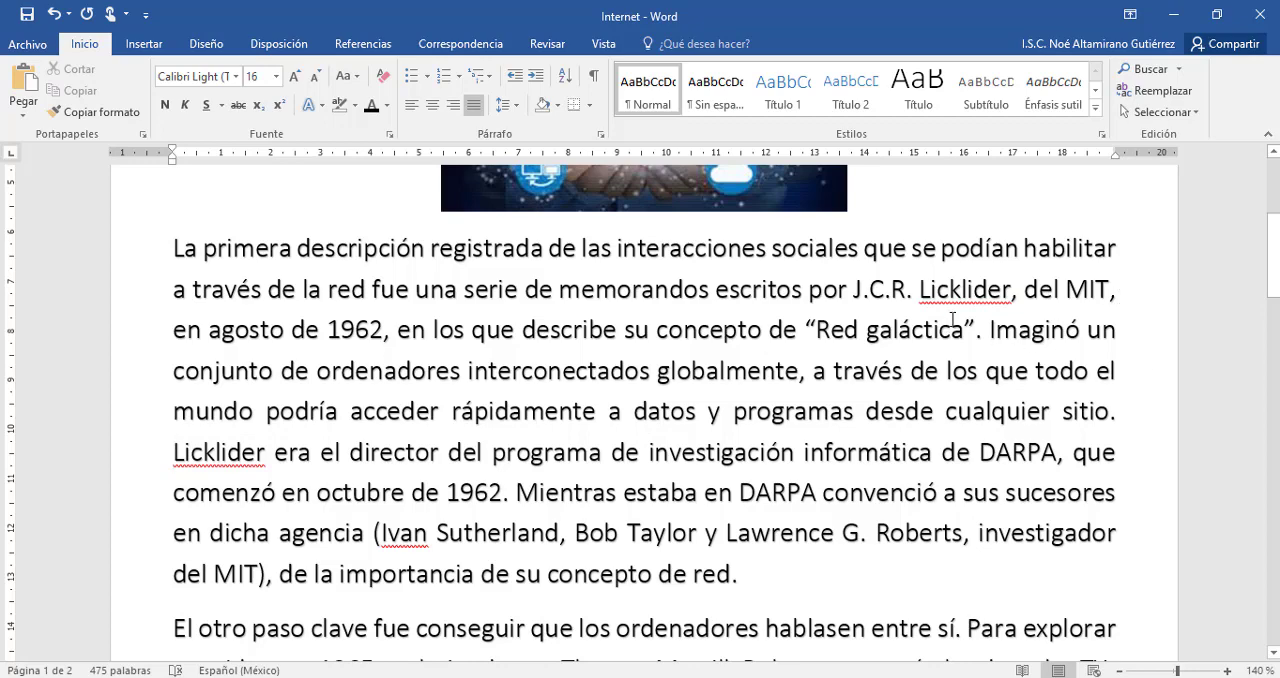
pyautogui.moveTo(851, 292); pyautogui.dragTo(112, 228)
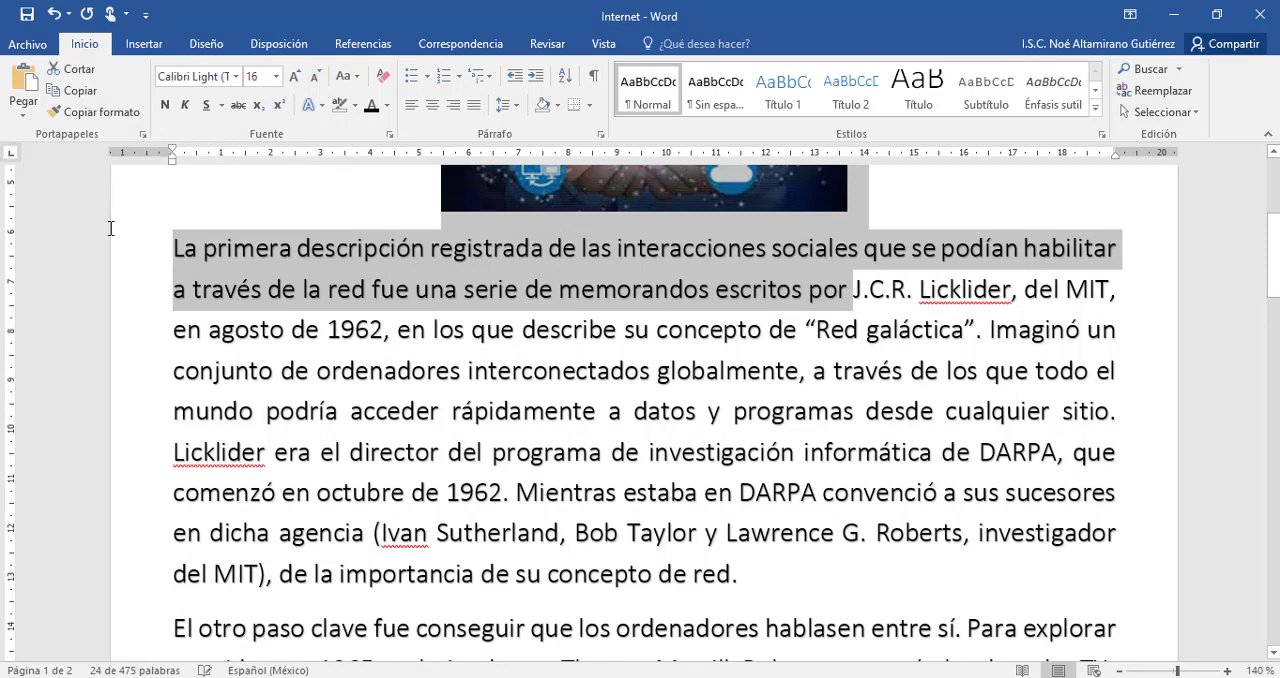
pyautogui.press('Delete')
# Delete the clause from "a través de los que todo el mundo" to "cualquier sitio." and the repeated "Licklider" before "era el director".
pyautogui.scroll(2, 234, 260)
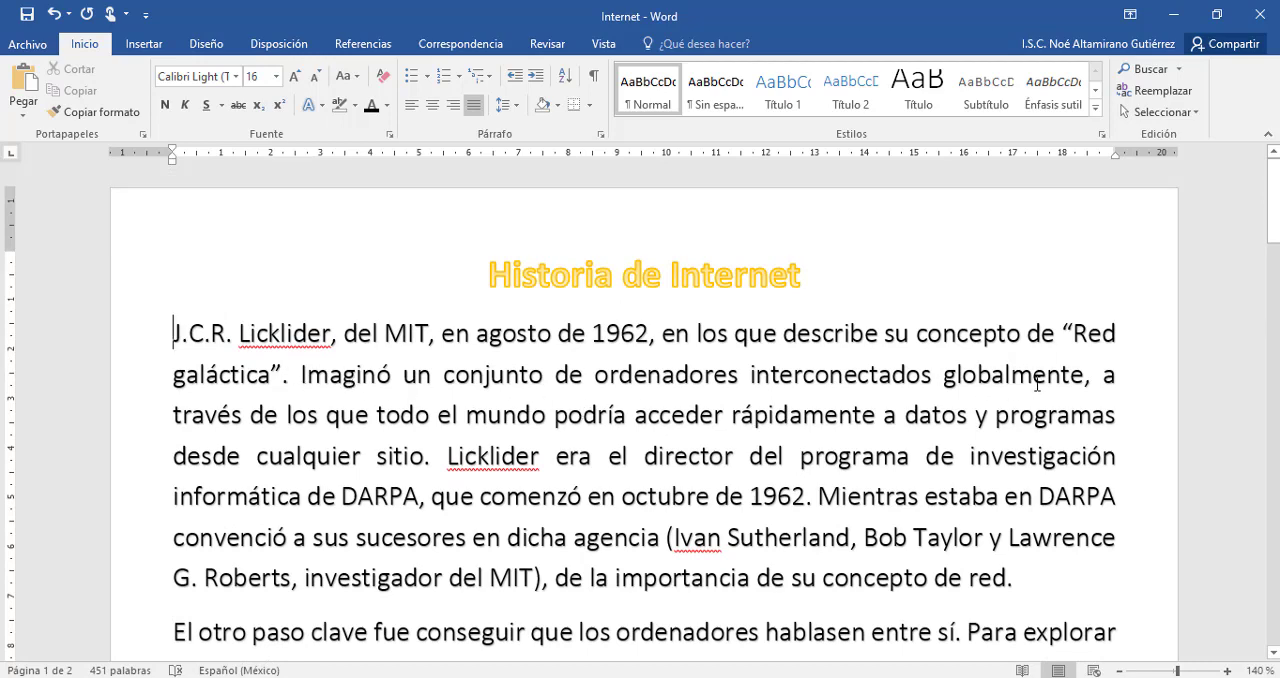
pyautogui.moveTo(1101, 377); pyautogui.dragTo(435, 457)
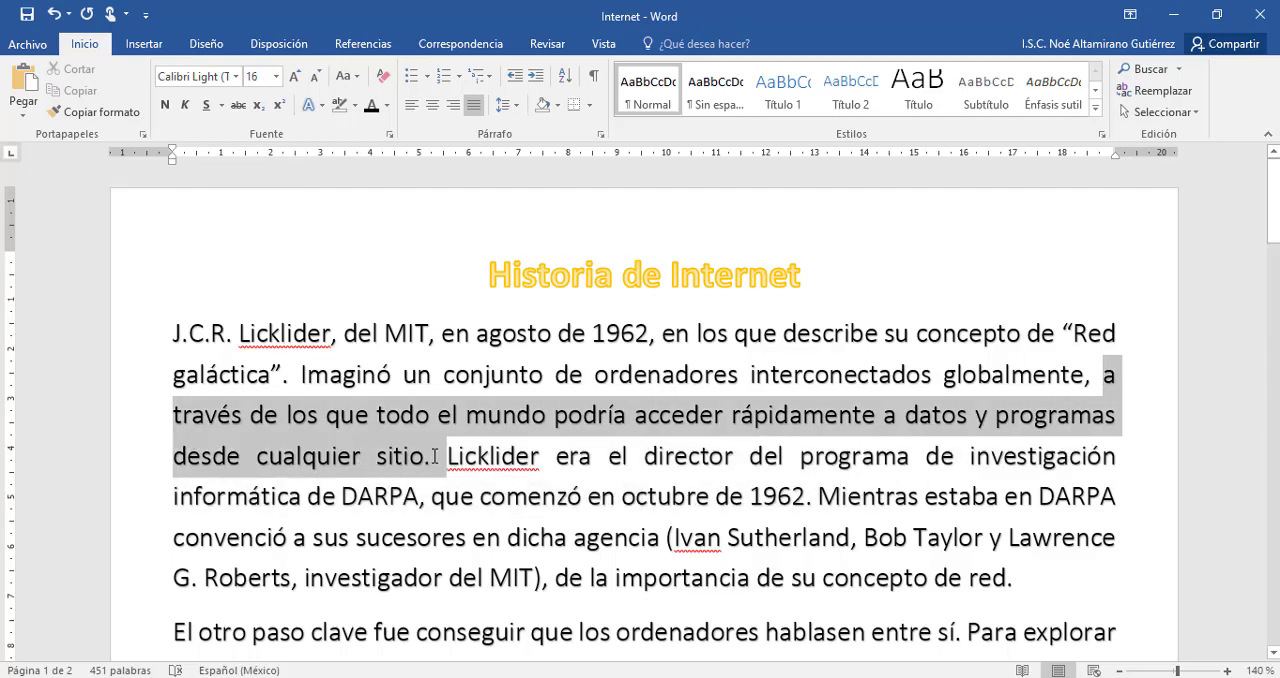
pyautogui.press('Delete')
pyautogui.scroll(-1, 435, 457)
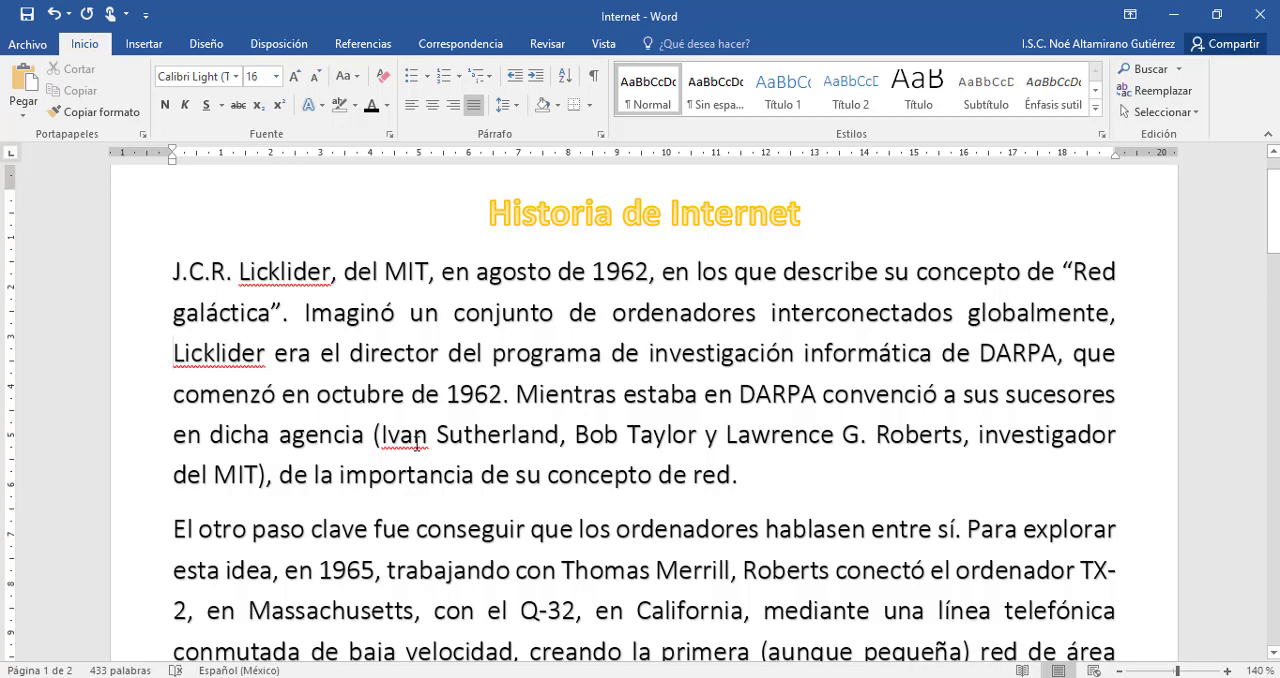
pyautogui.moveTo(273, 355); pyautogui.dragTo(878, 312)
pyautogui.moveTo(1055, 310); pyautogui.dragTo(1118, 312)
pyautogui.press('Delete')
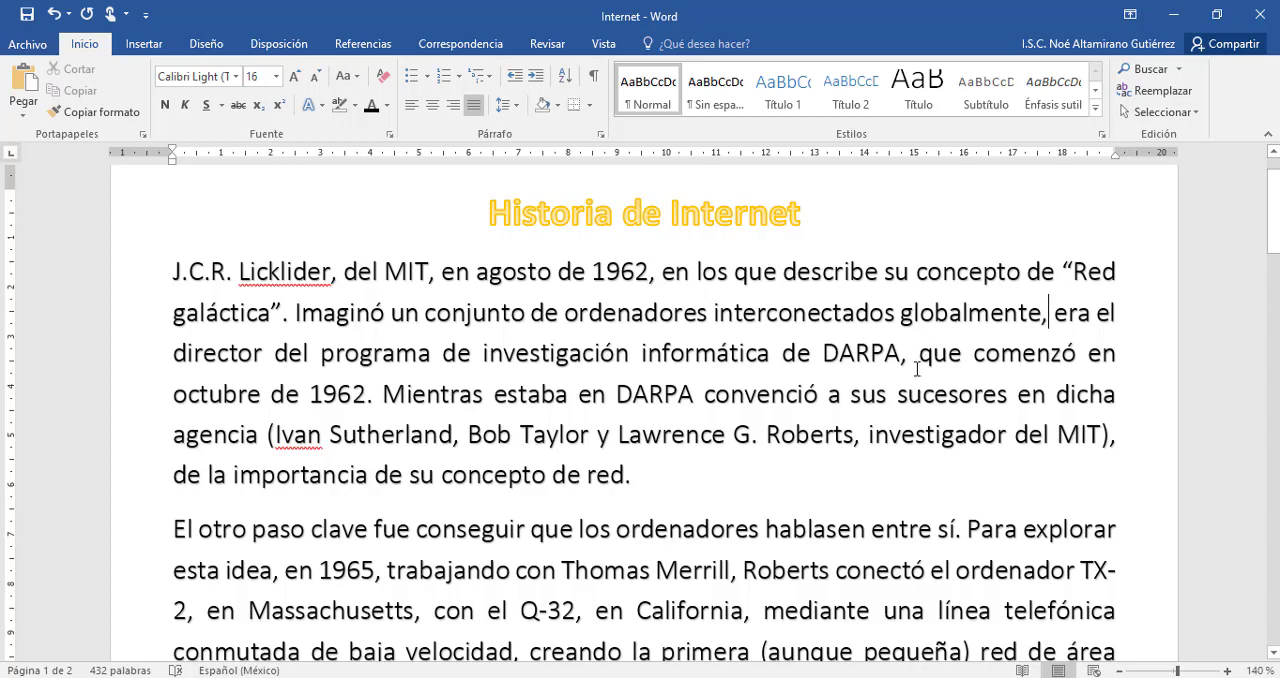
# Start a new paragraph at "Mientras estaba en DARPA" and insert two blank lines after the one ending "su concepto de red.".
pyautogui.click(384, 395)
pyautogui.press('Return')
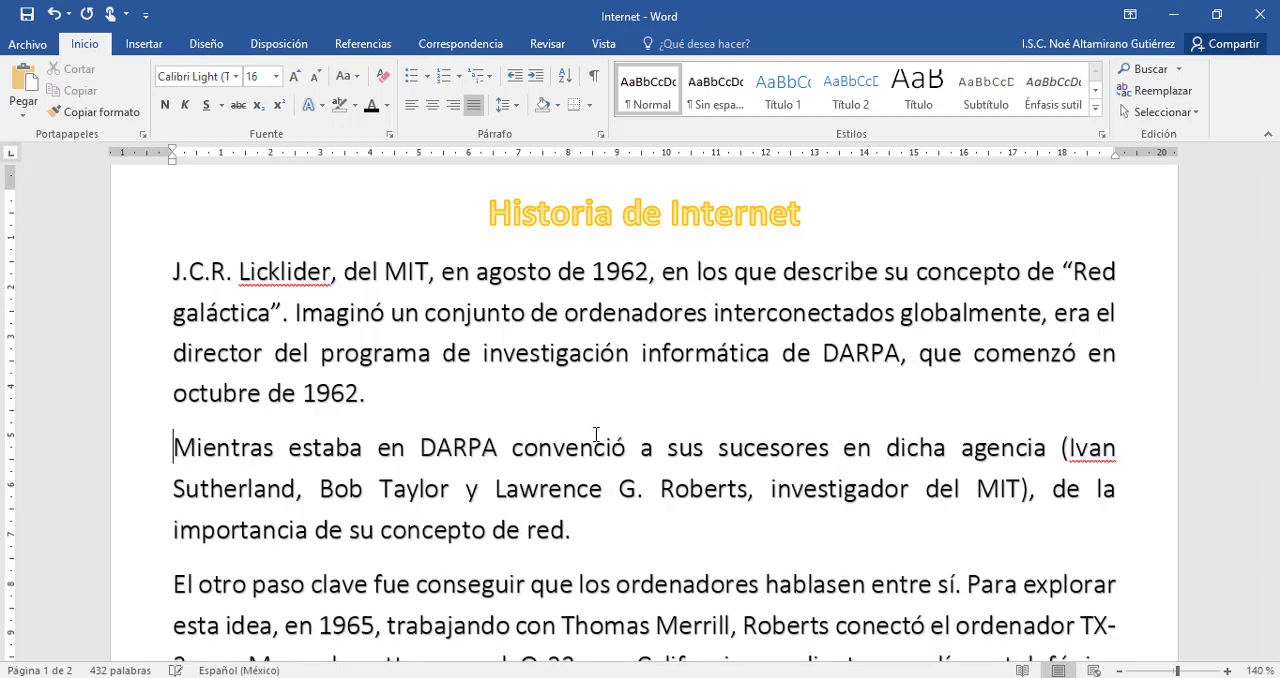
pyautogui.scroll(-1, 597, 440)
pyautogui.scroll(1, 634, 529)
pyautogui.click(670, 546)
pyautogui.press('Return')
pyautogui.press('Return')
# Replace "en los que describe su" with "su" before "concepto de" in the first paragraph.
pyautogui.scroll(1, 600, 450)
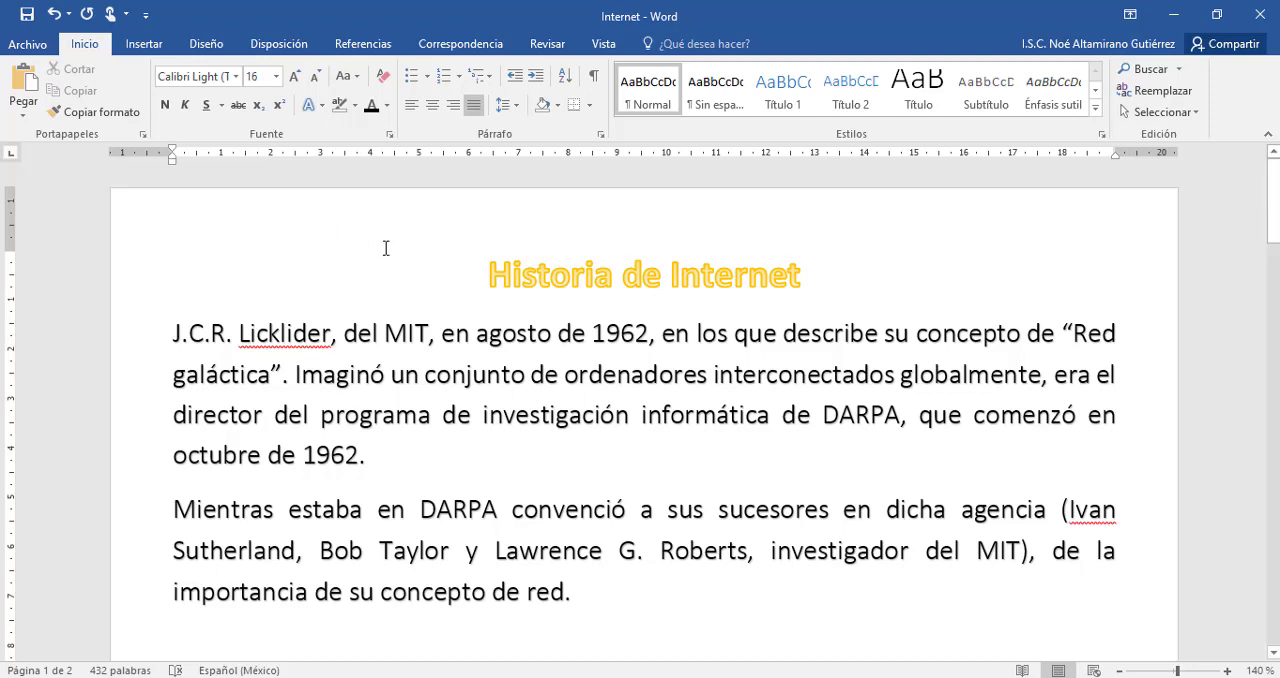
pyautogui.moveTo(660, 333); pyautogui.dragTo(905, 333)
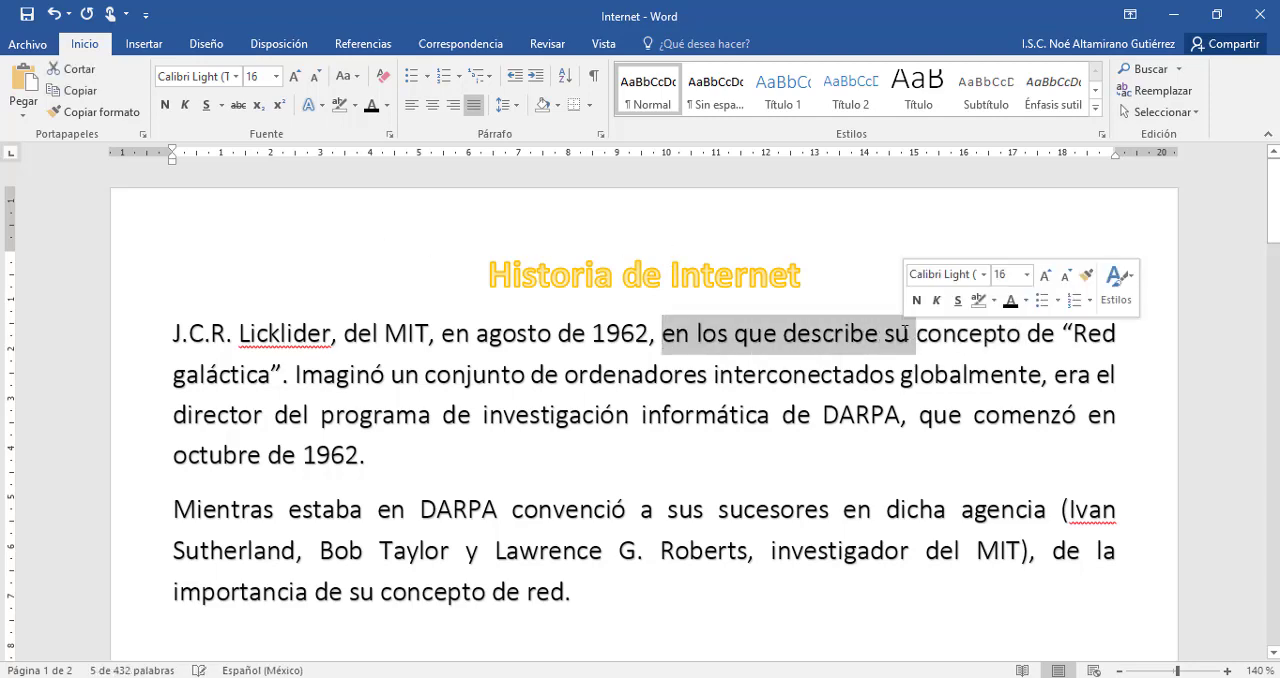
pyautogui.press('Delete')
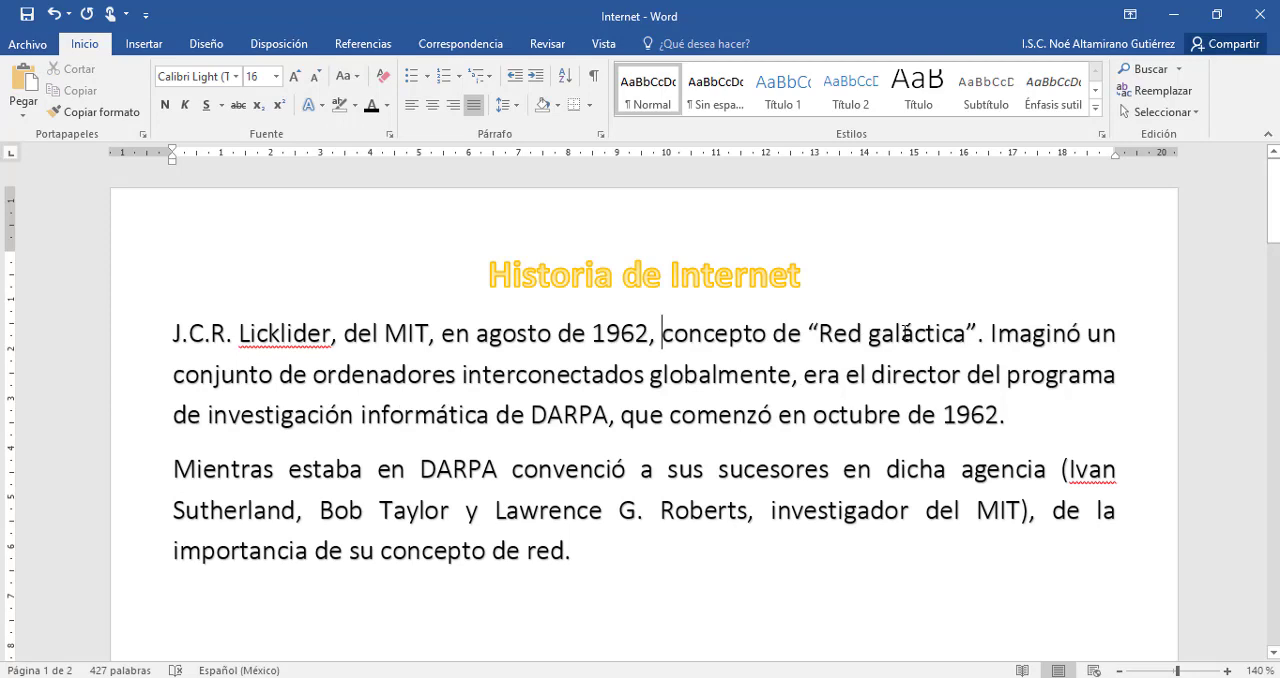
pyautogui.write('su')
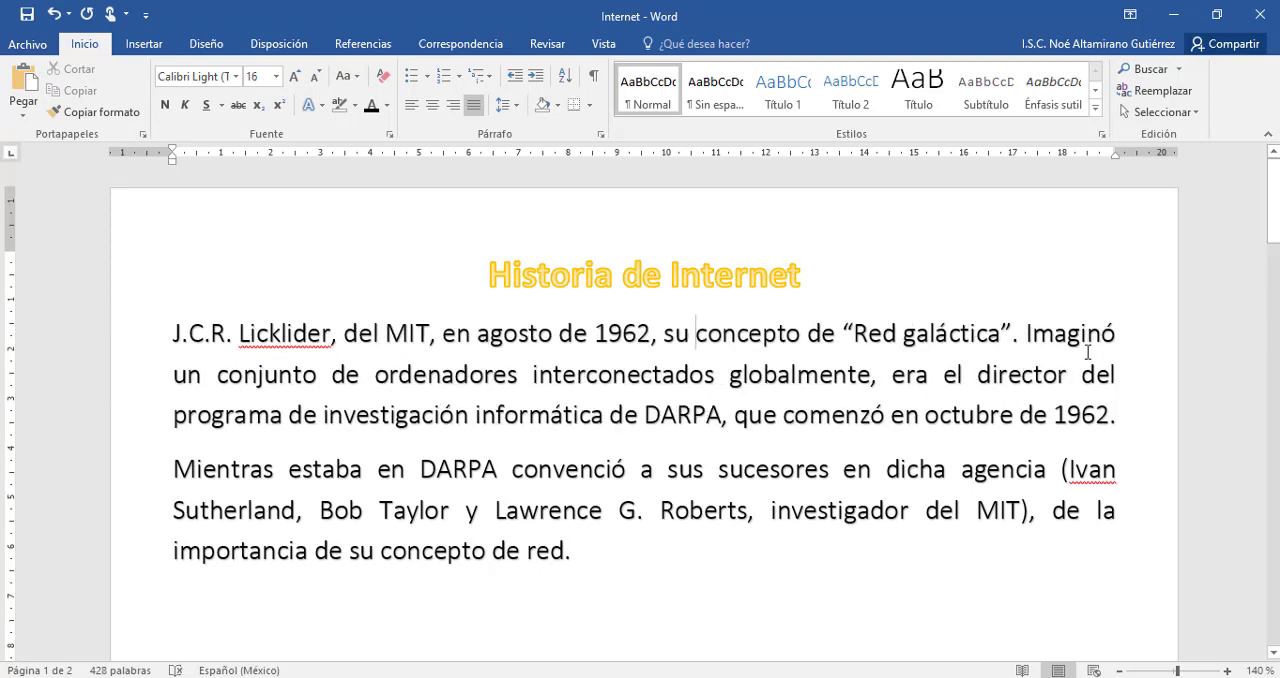
# Replace "un conjunto de ordenadores interconectados globalmente" with "una red de computadoras" after "Imaginó".
pyautogui.moveTo(216, 376); pyautogui.dragTo(838, 384)
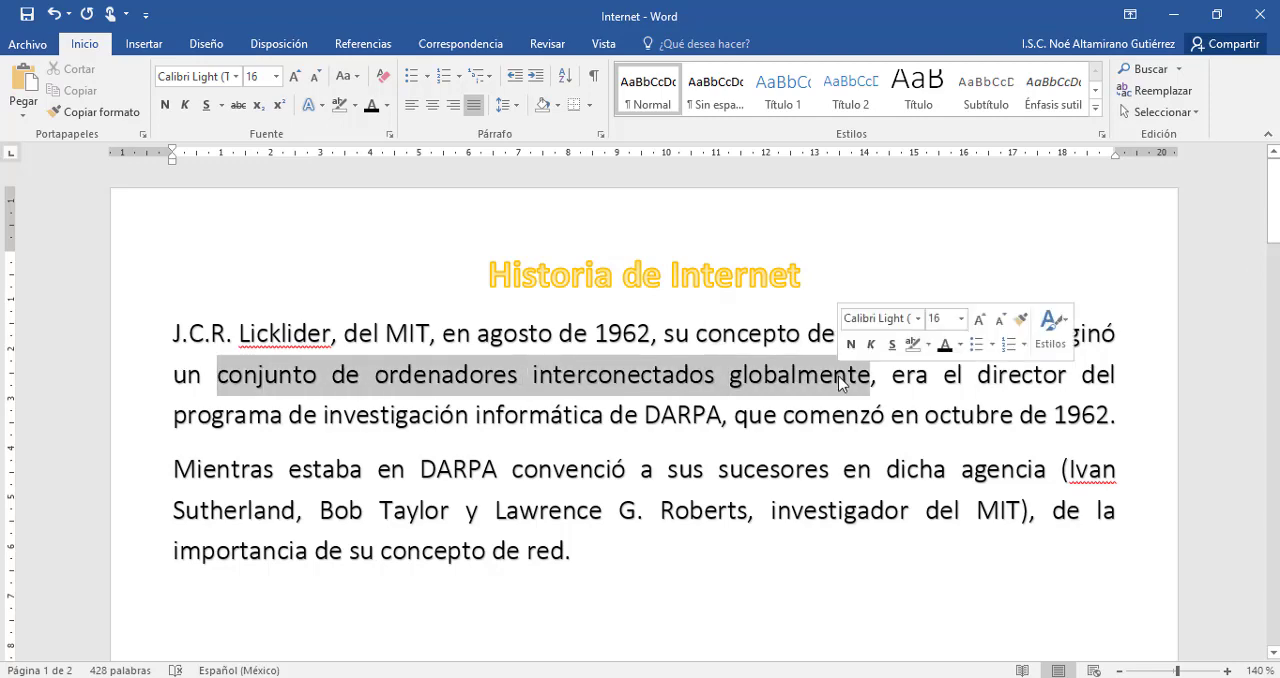
pyautogui.press('BackSpace')
pyautogui.press('BackSpace')
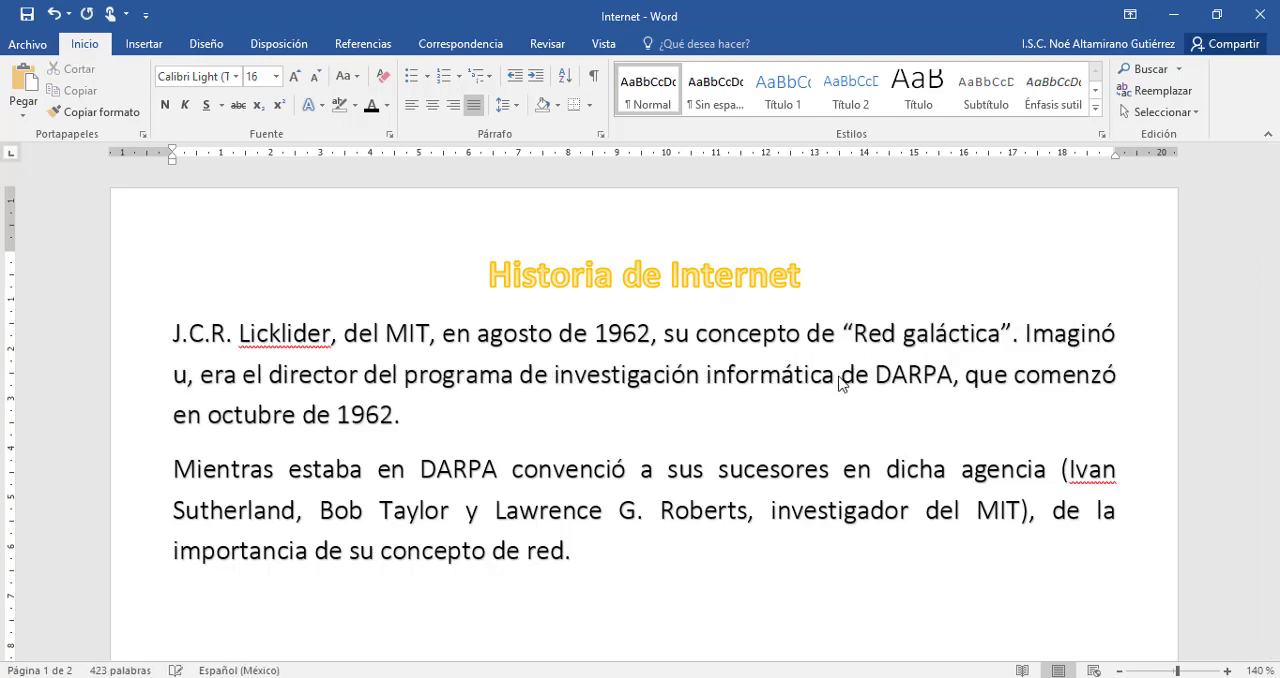
pyautogui.write('na red de comp')
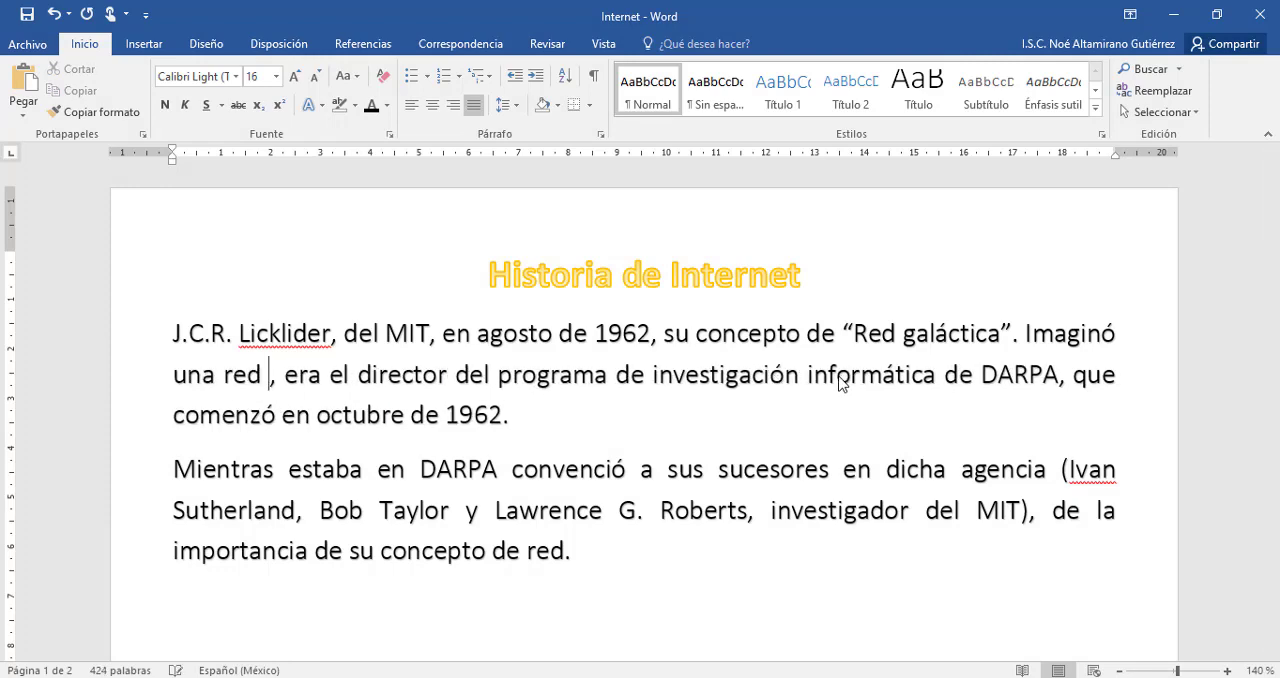
pyautogui.write('ud, era el direct')
pyautogui.press('BackSpace')
pyautogui.press('BackSpace')
pyautogui.write('d')
pyautogui.press('BackSpace')
pyautogui.write('tadoras')
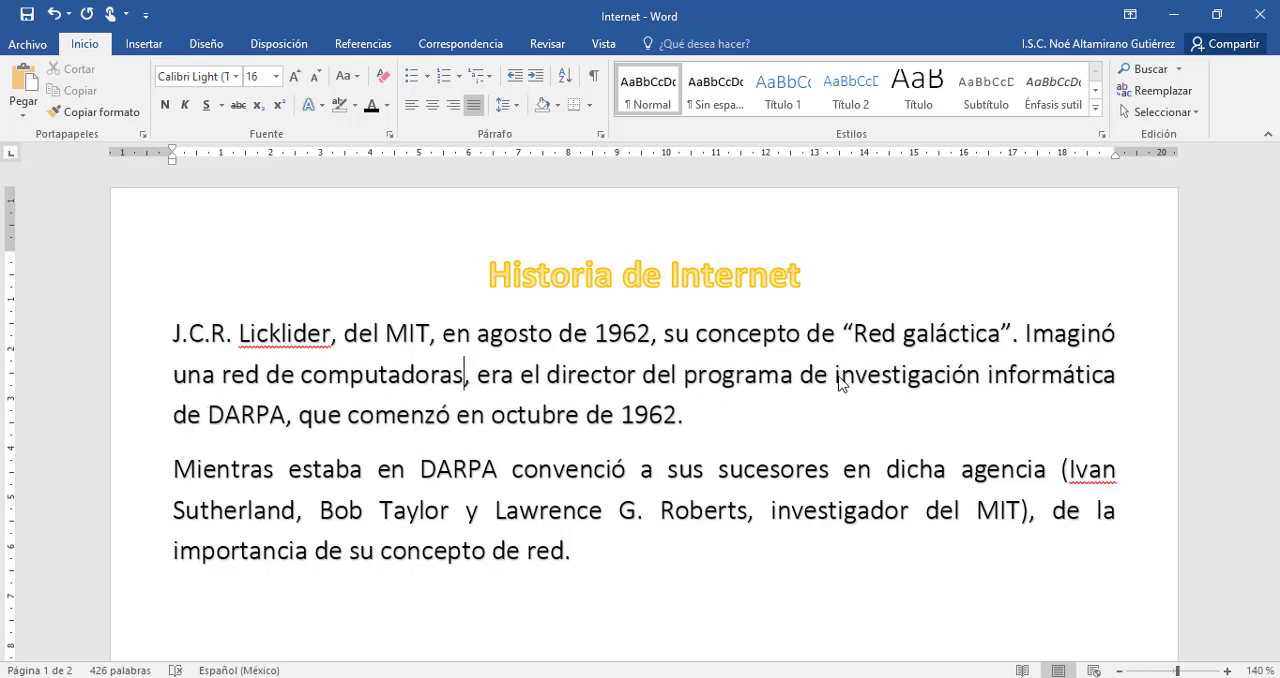
# Insert "en" before "su concepto" in the first paragraph.
pyautogui.click(732, 446)
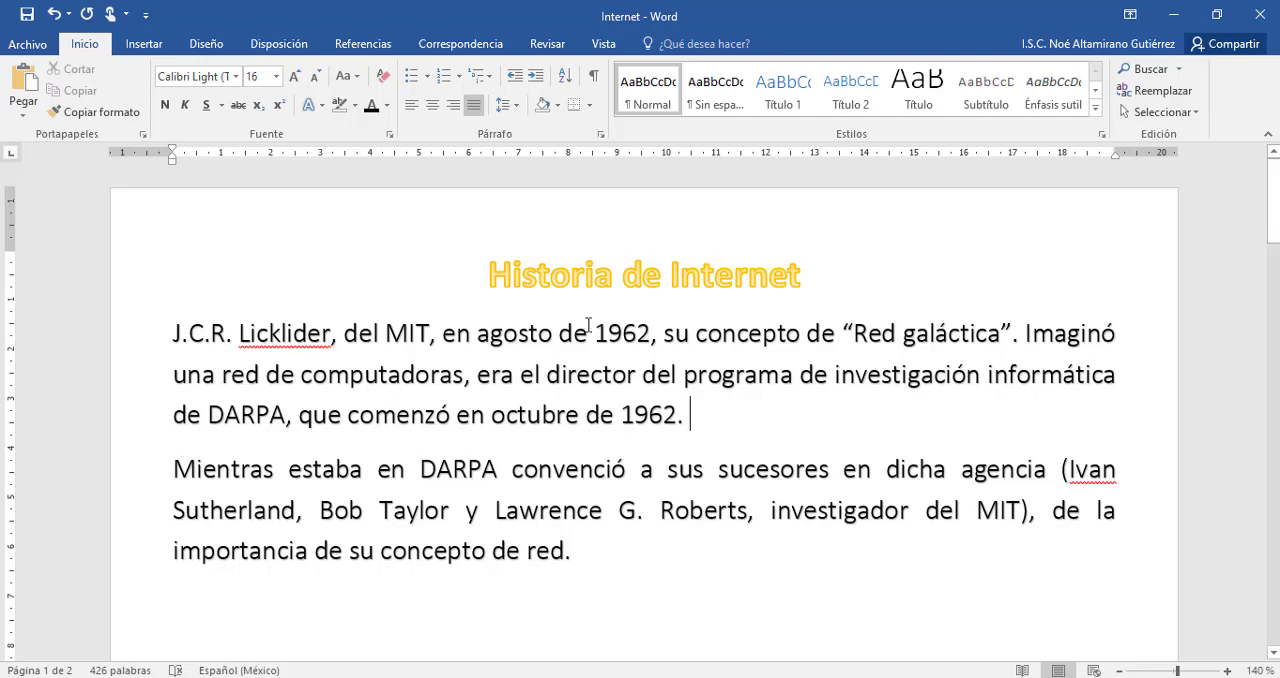
pyautogui.click(662, 333)
pyautogui.write('en')
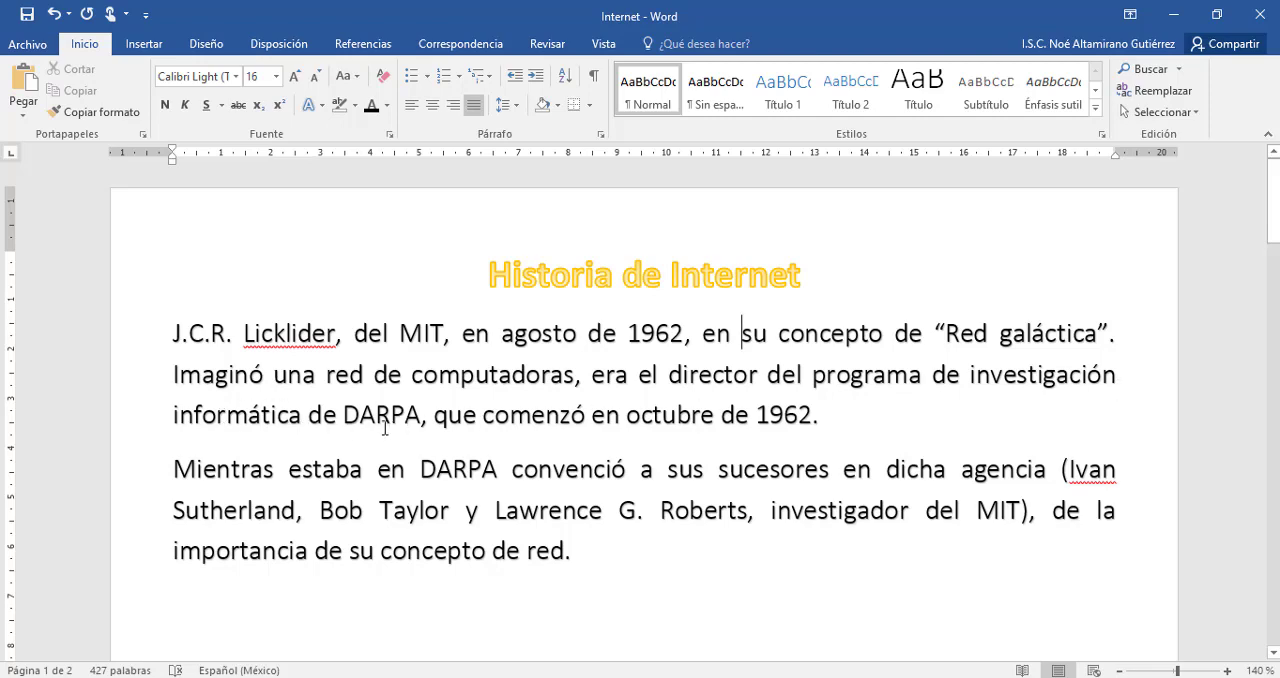
# Select the whole first paragraph, from "J.C.R. Licklider" to "octubre de 1962.", and open its editing options.
pyautogui.click(843, 416)
pyautogui.moveTo(172, 334); pyautogui.dragTo(850, 418)
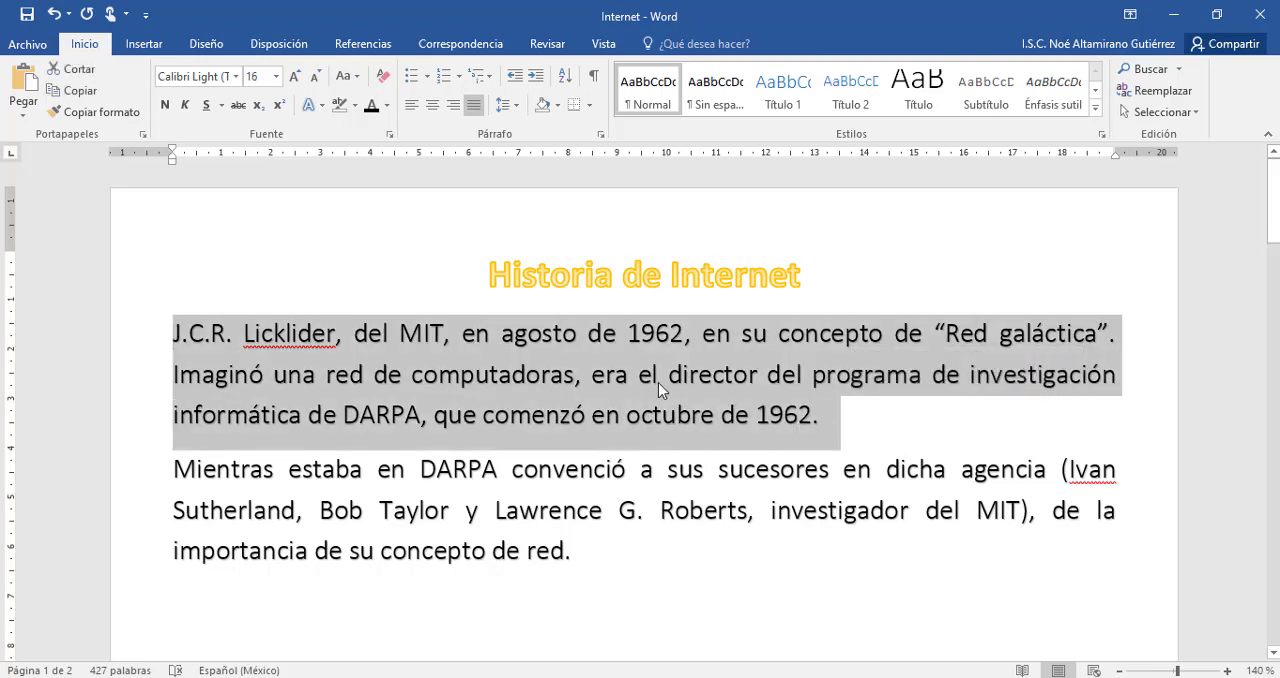
pyautogui.rightClick(591, 375)
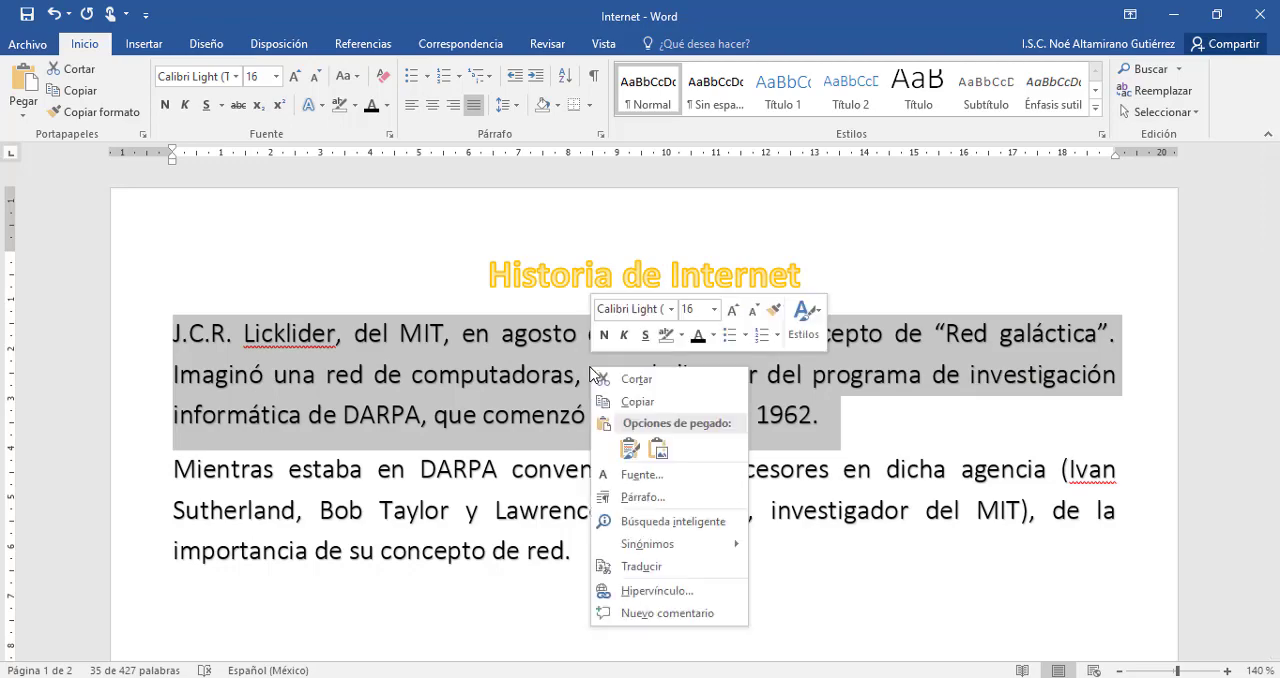